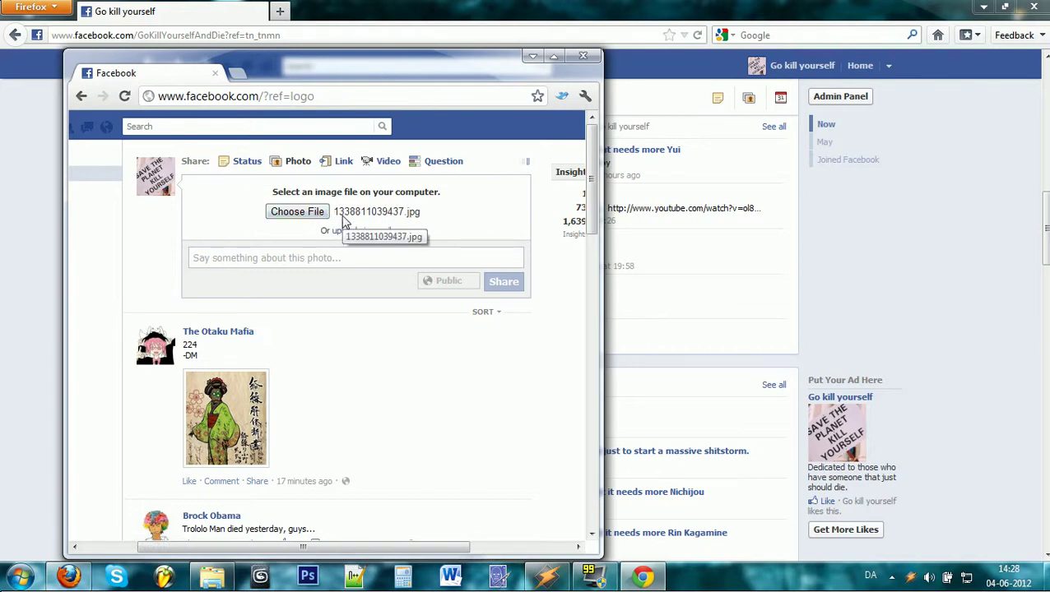
Step: Open the file picker from the News Feed photo share box
left_click(284, 212)
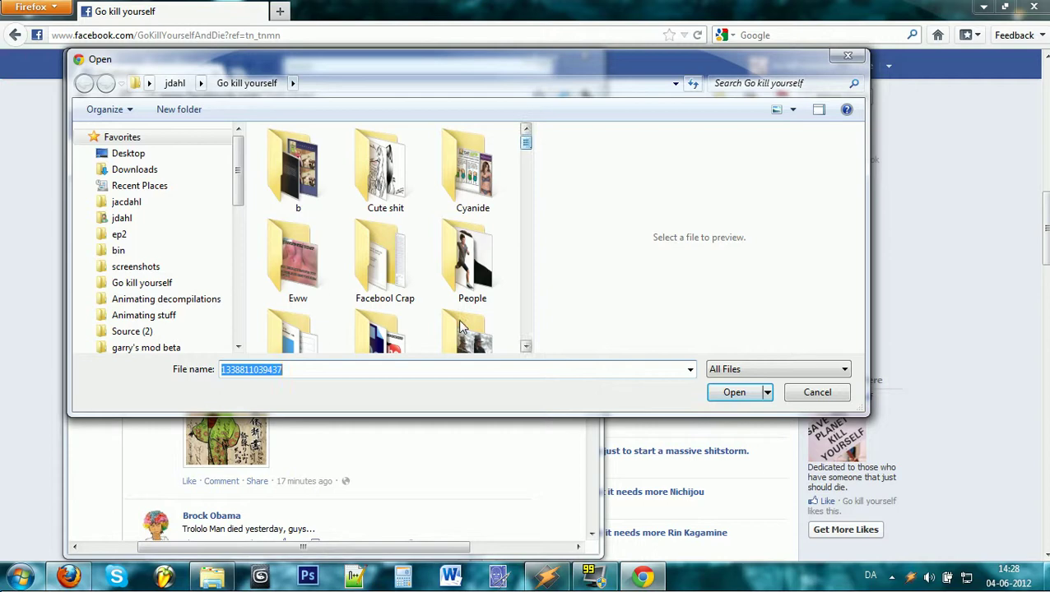
Step: Search the folder for the copied meme file name, preview it, then cancel the picker
right_click(277, 369)
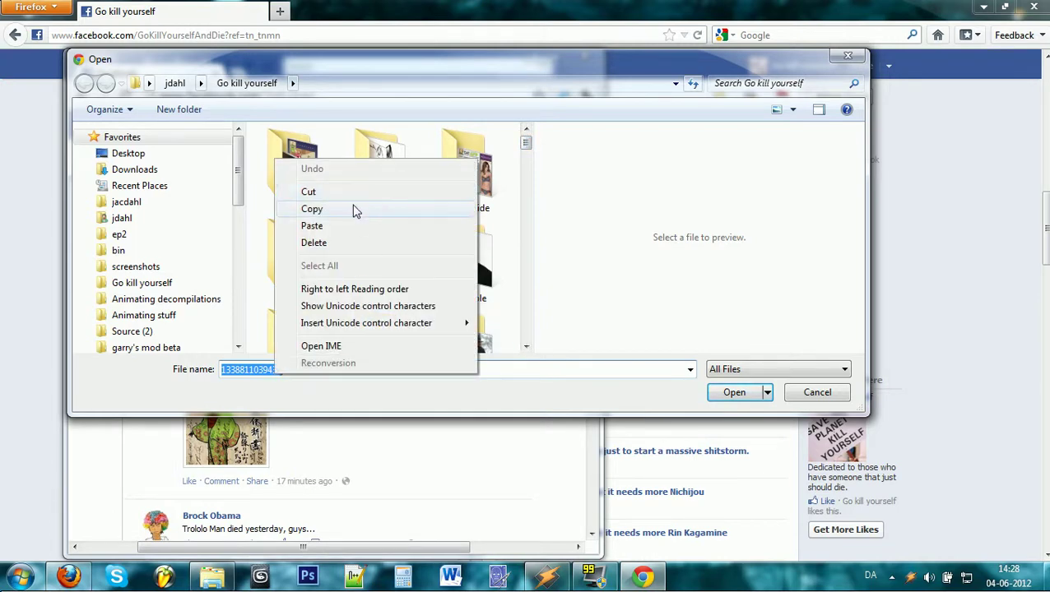
left_click(311, 208)
left_click(751, 82)
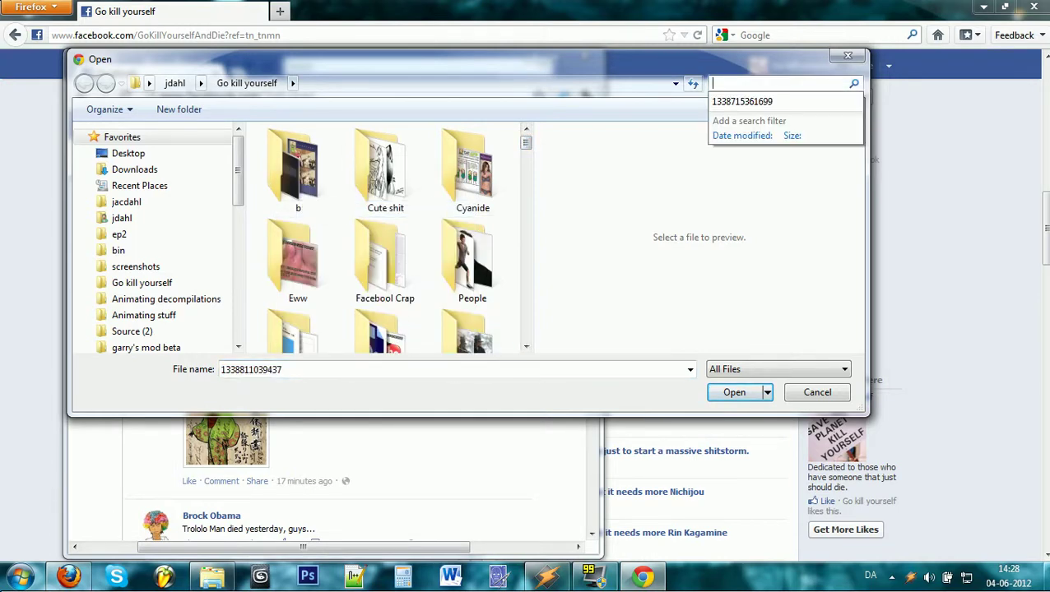
key("ctrl+v")
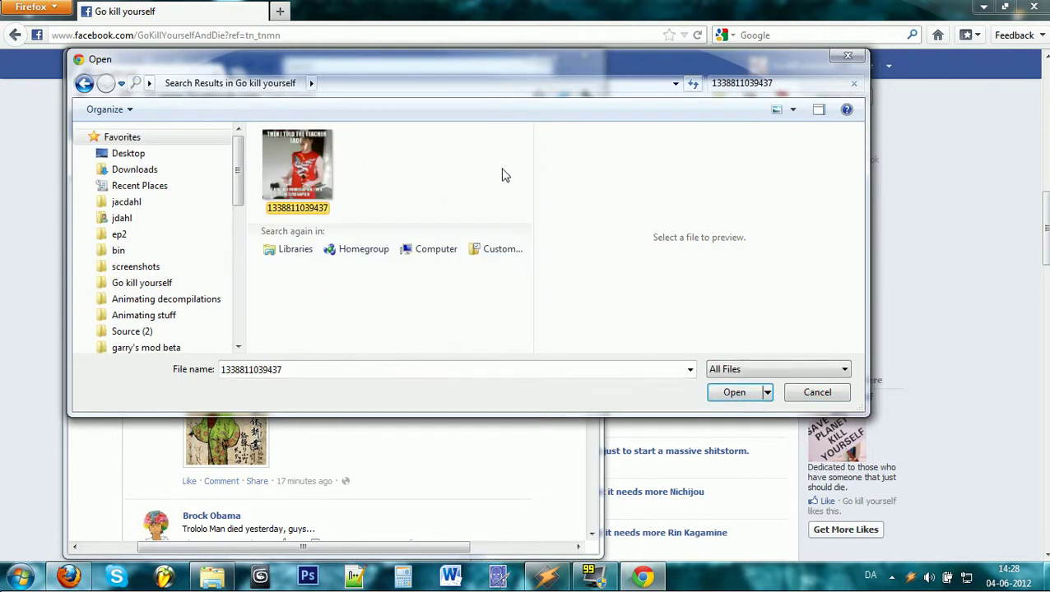
left_click(298, 168)
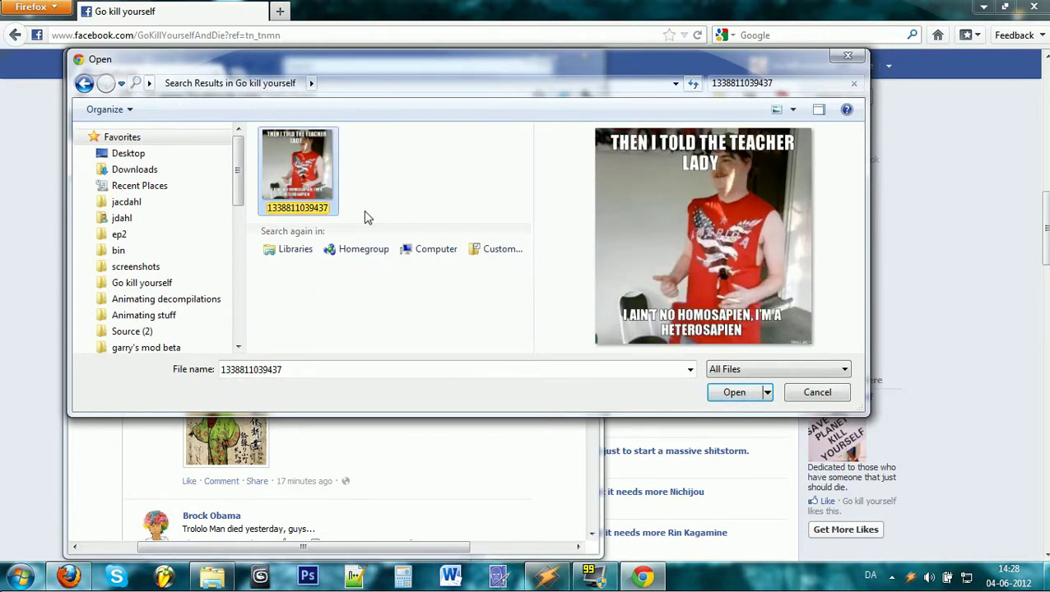
left_click_drag(414, 68, 543, 377)
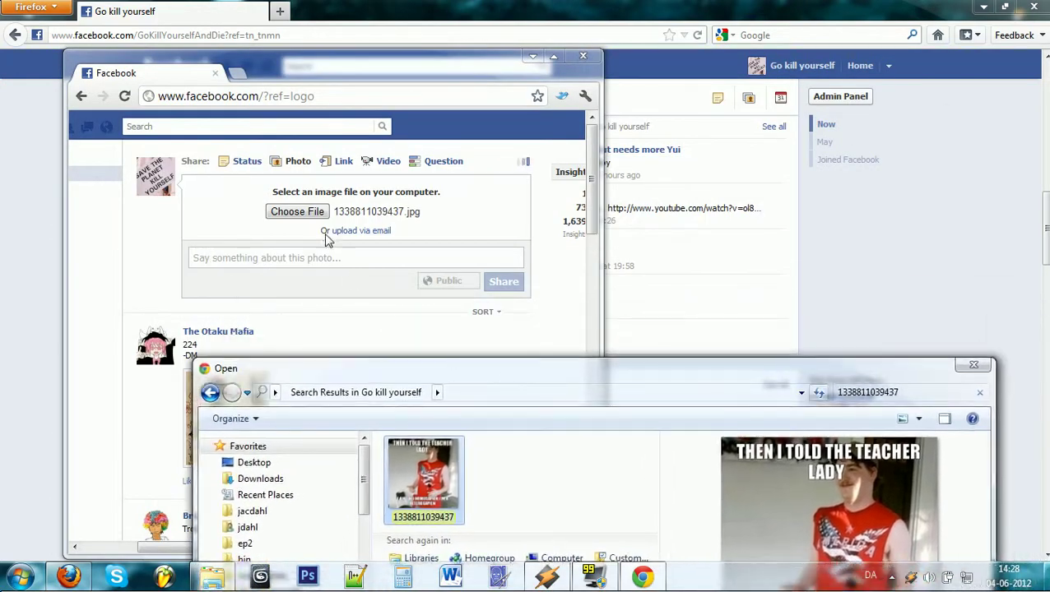
left_click(973, 365)
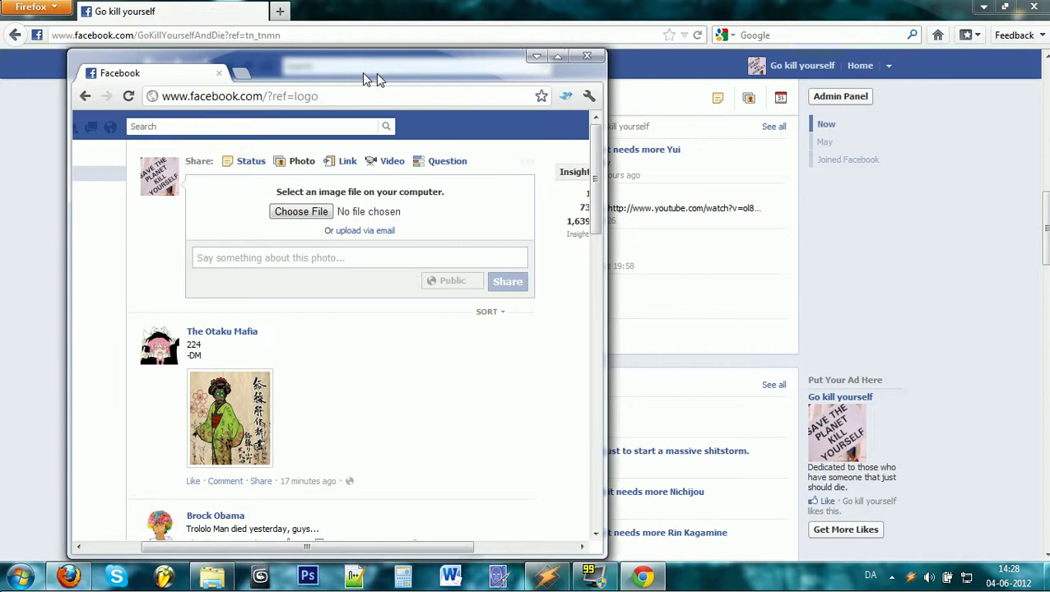
Step: Move the News Feed Chrome window to the upper right to reveal the page timeline
left_click_drag(340, 72, 810, 62)
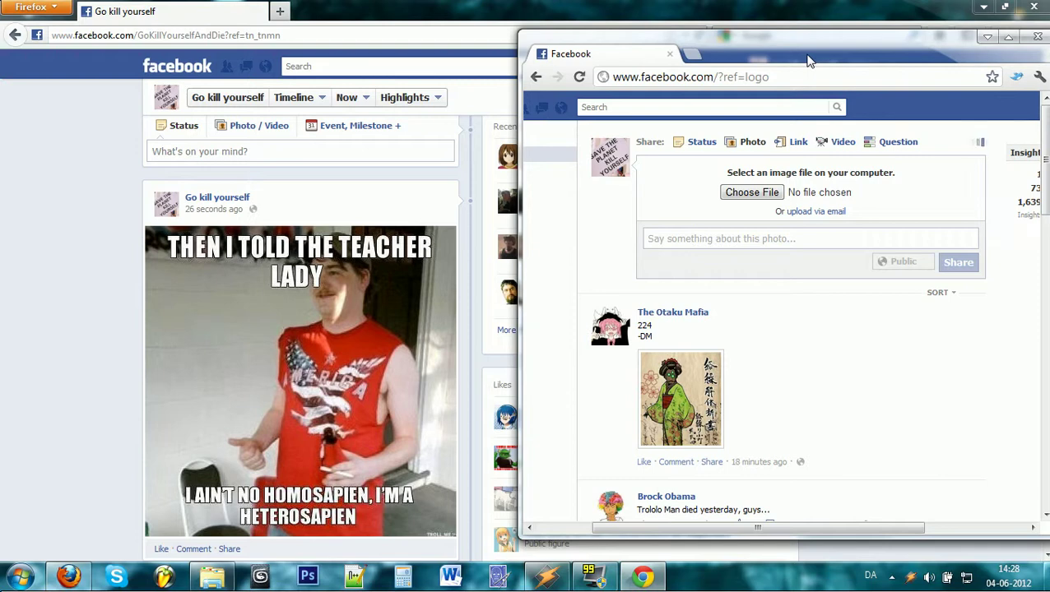
left_click(247, 152)
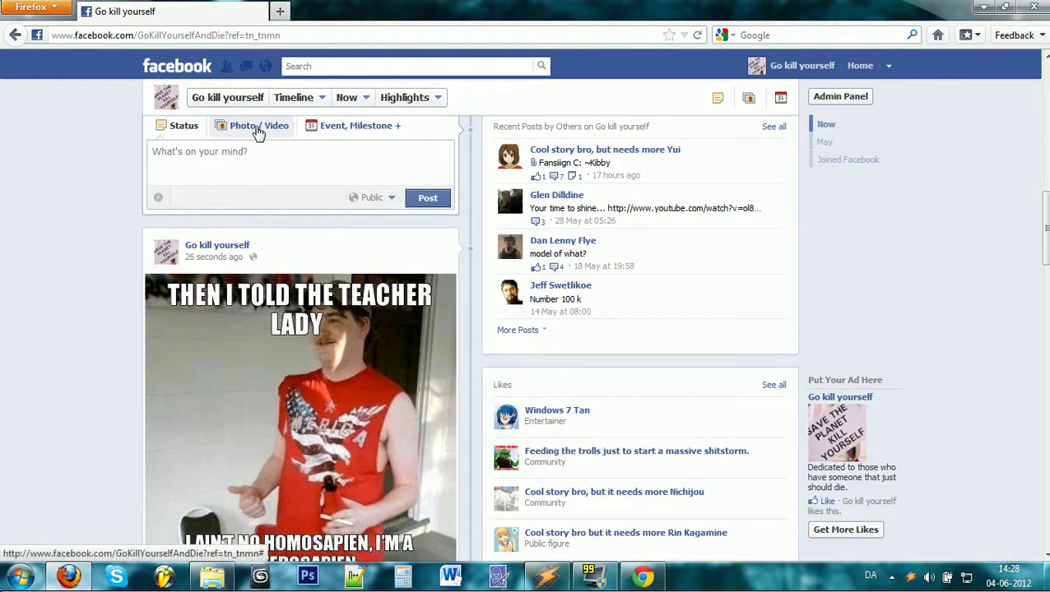
left_click(259, 127)
left_click(220, 179)
left_click(301, 222)
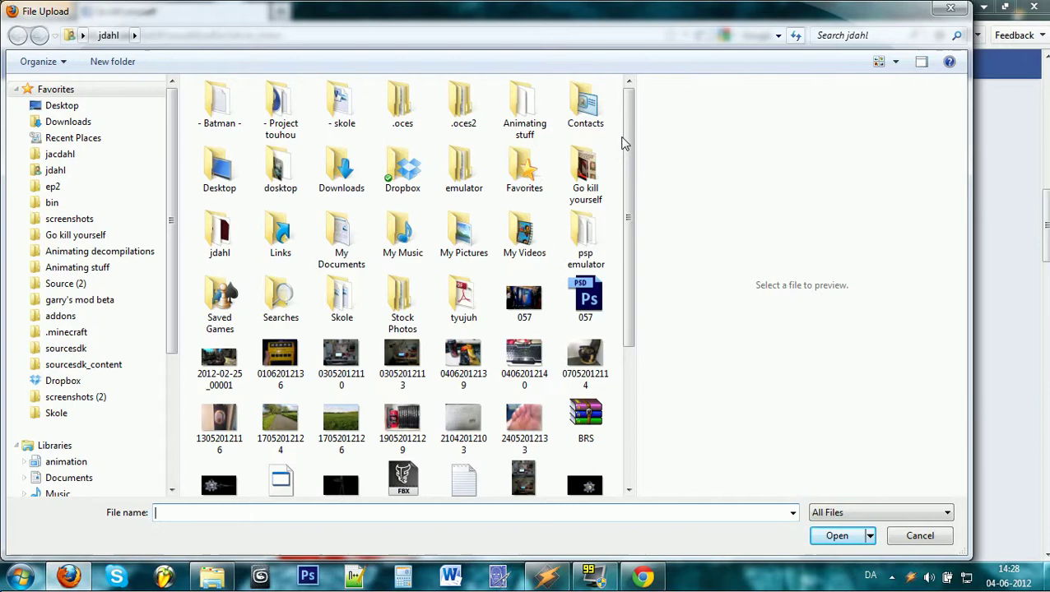
left_click(76, 235)
mouse_move(628, 107)
left_mouse_down()
mouse_move(638, 215)
mouse_move(630, 284)
left_mouse_up()
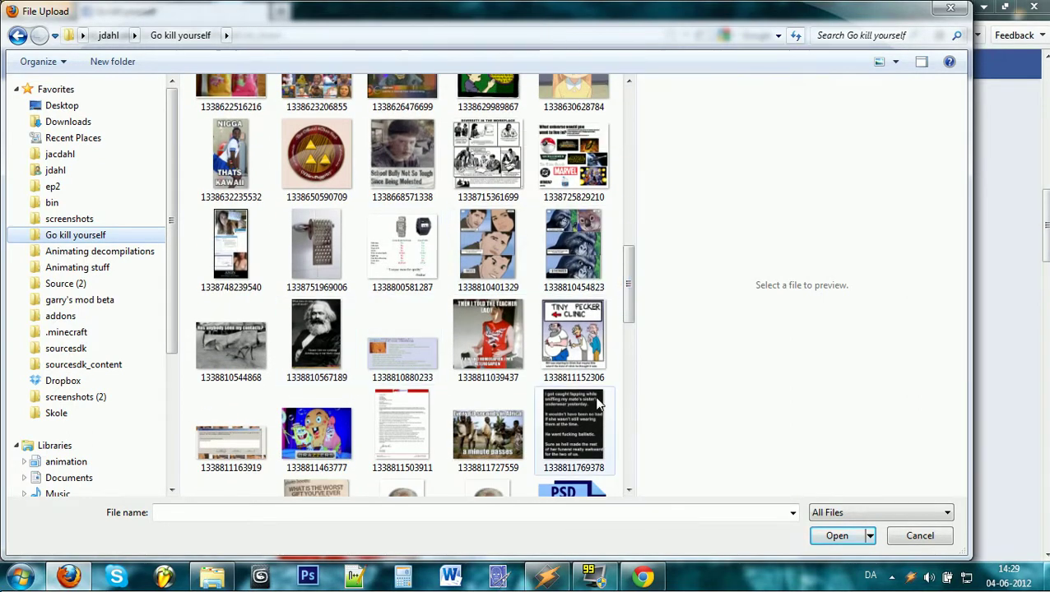
double_click(402, 341)
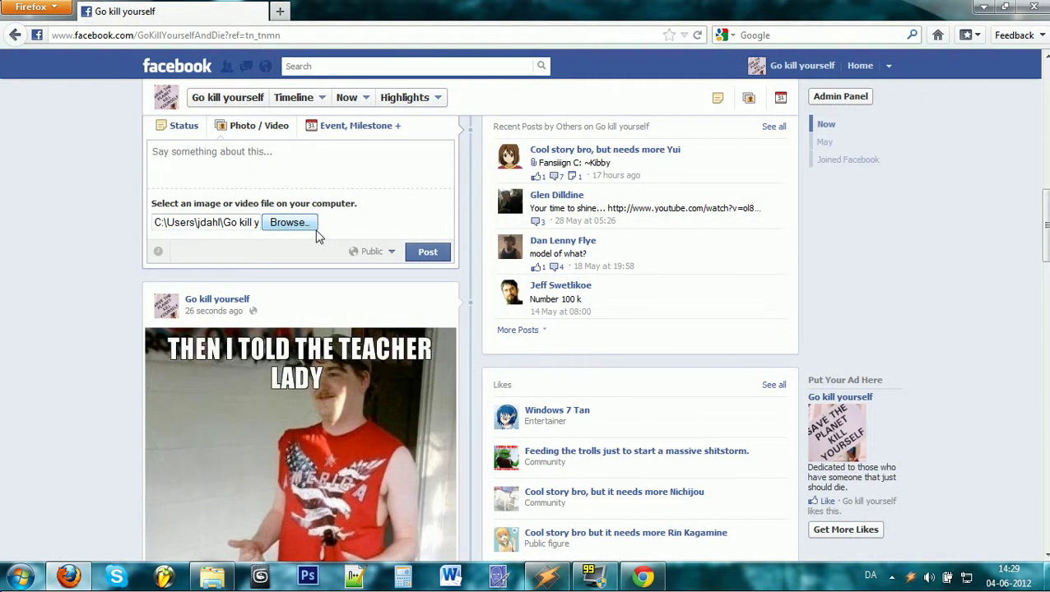
left_click(290, 222)
left_click_drag(626, 122, 630, 271)
left_click(419, 308)
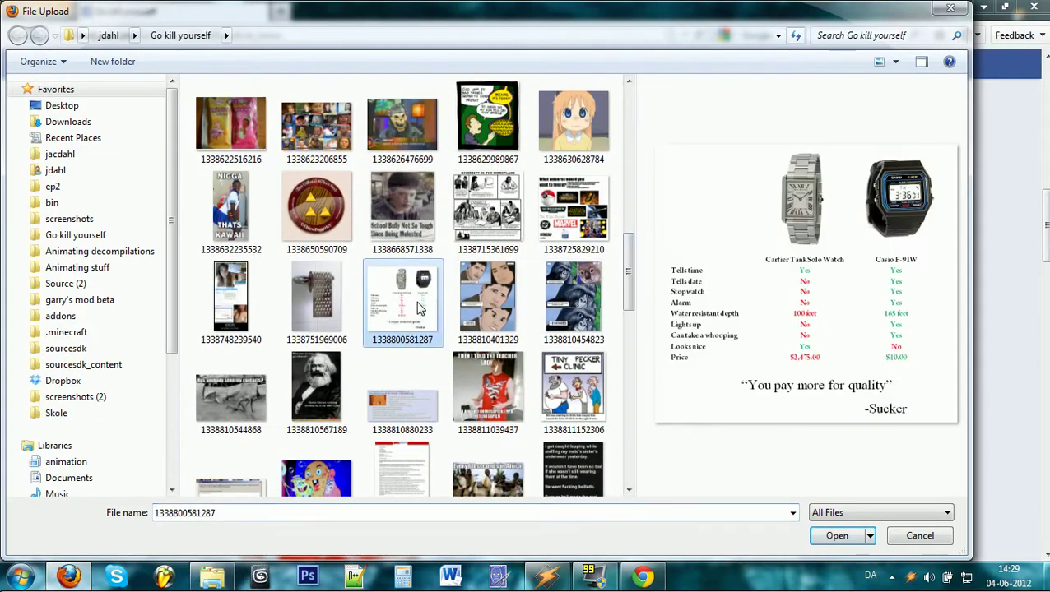
double_click(419, 309)
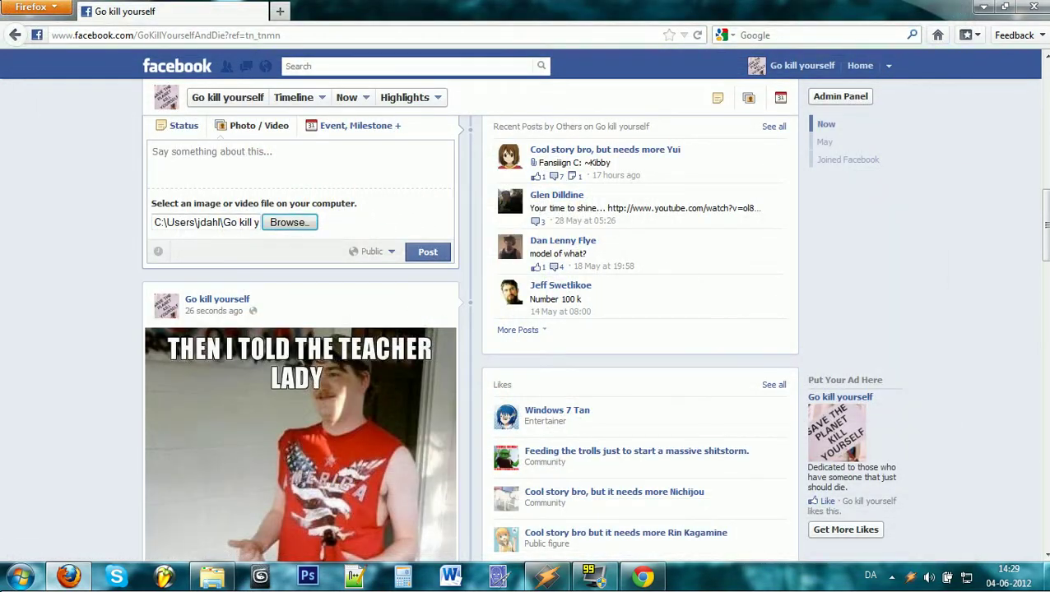
Step: Caption the watch photo 'True that' and publish it to the page timeline
left_click(247, 151)
type("True tha")
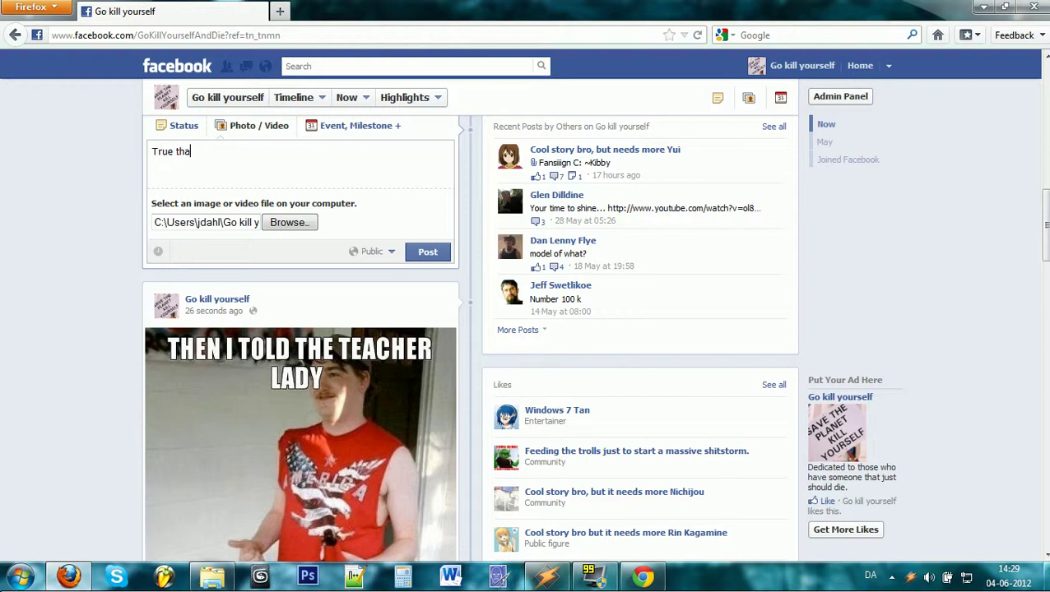
type("t")
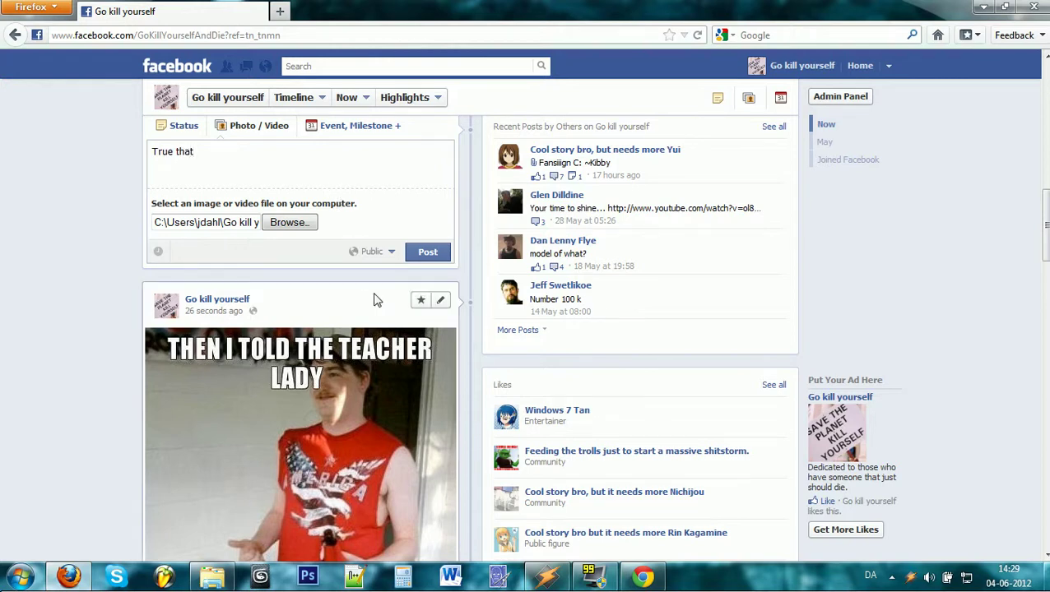
left_click(428, 252)
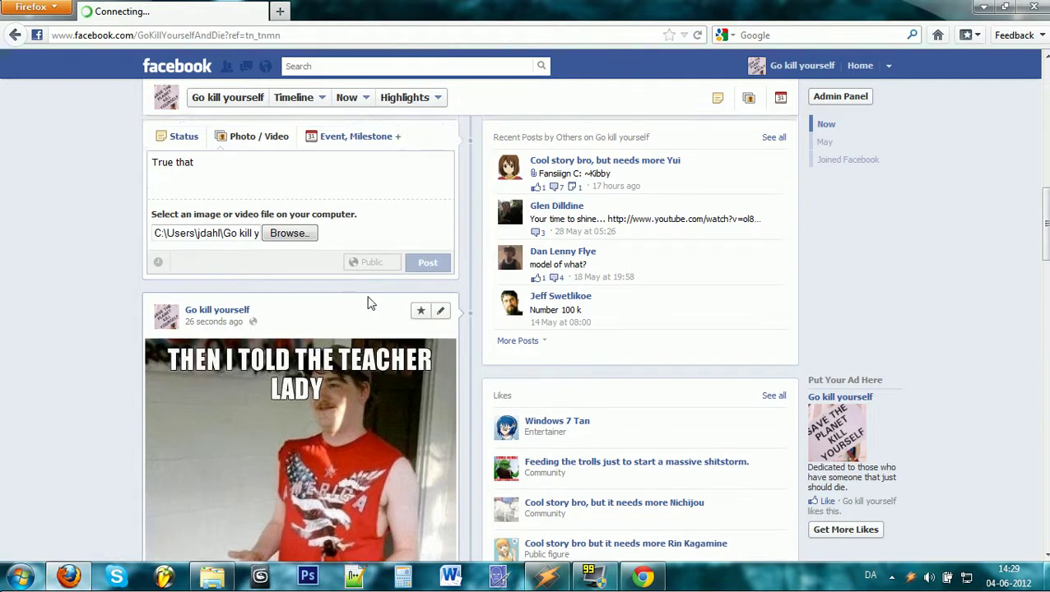
scroll(473, 312, "up", 5)
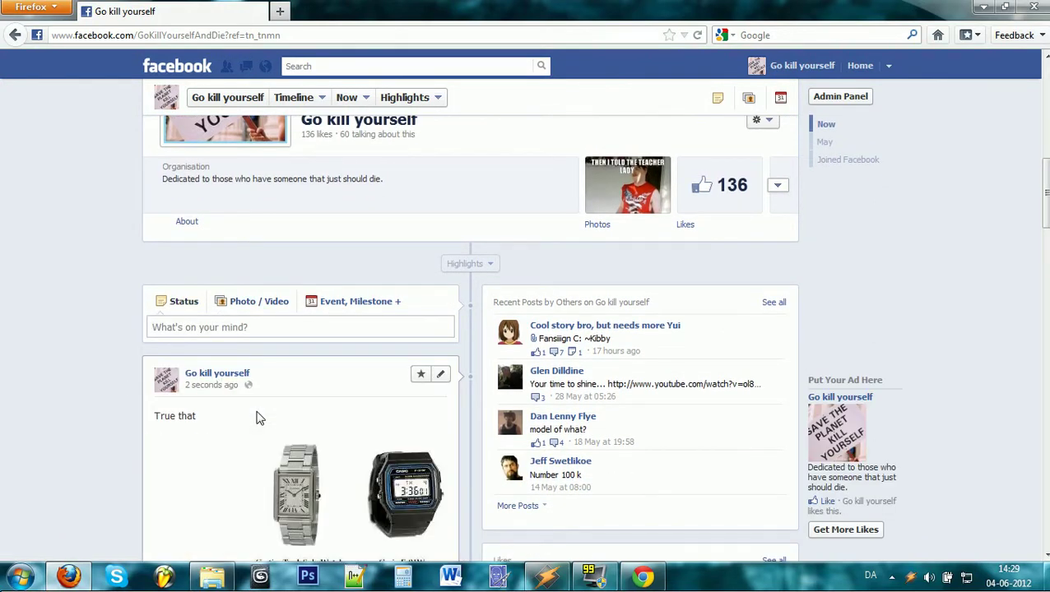
scroll(259, 417, "down", 5)
scroll(301, 329, "up", 1)
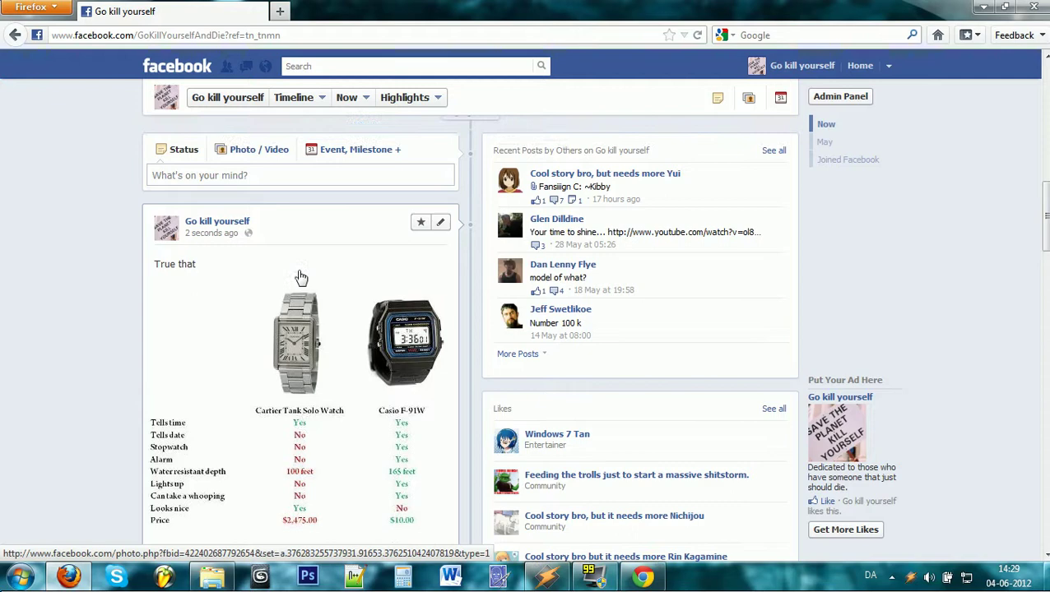
scroll(301, 276, "up", 1)
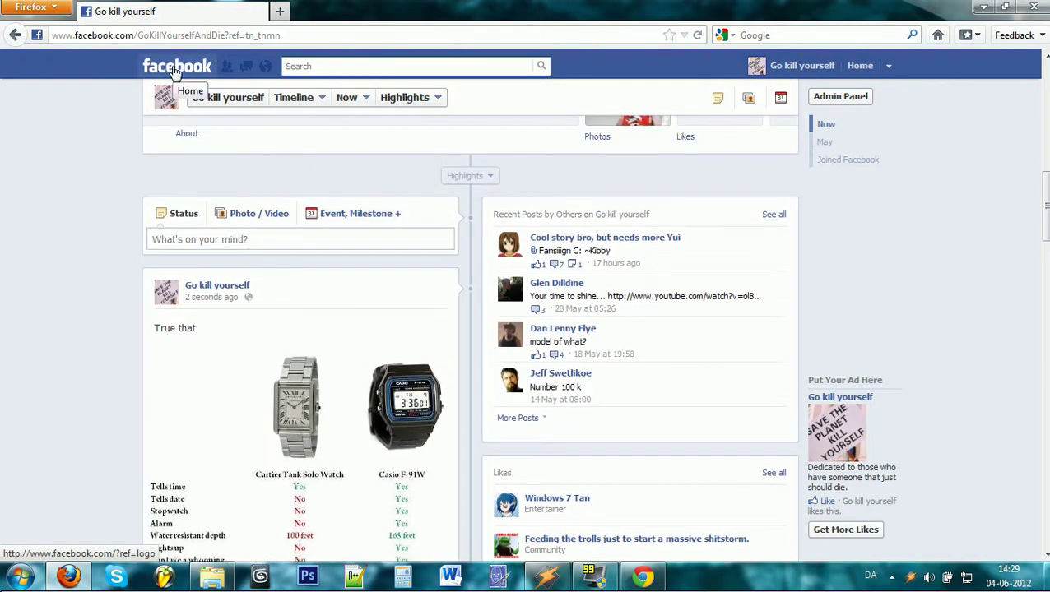
Step: Visit the home News Feed, return to the page timeline, then go back to News Feed
left_click(175, 71)
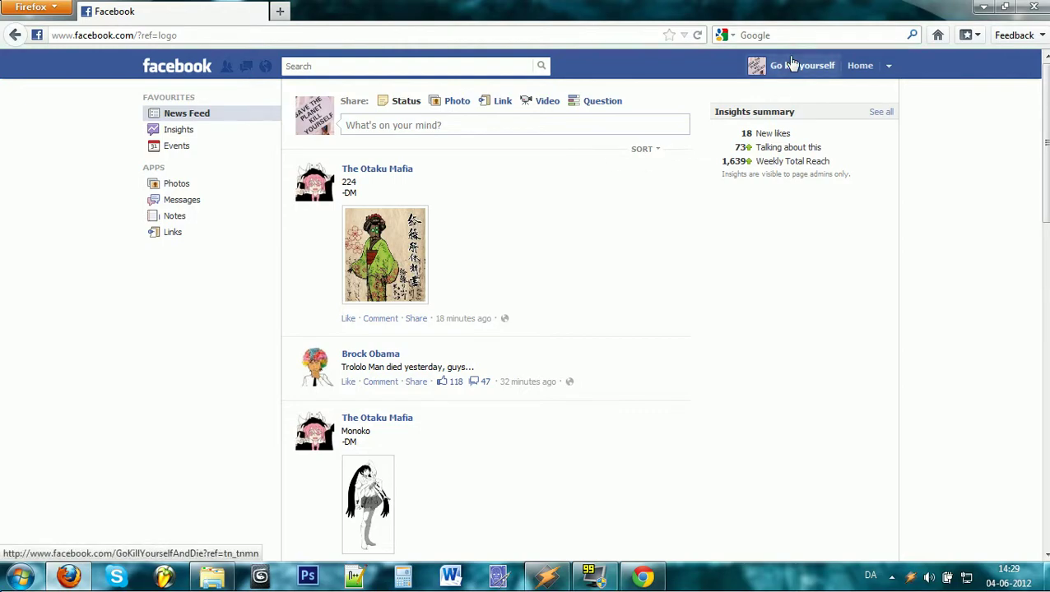
left_click(794, 65)
scroll(780, 345, "down", 5)
scroll(510, 271, "down", 5)
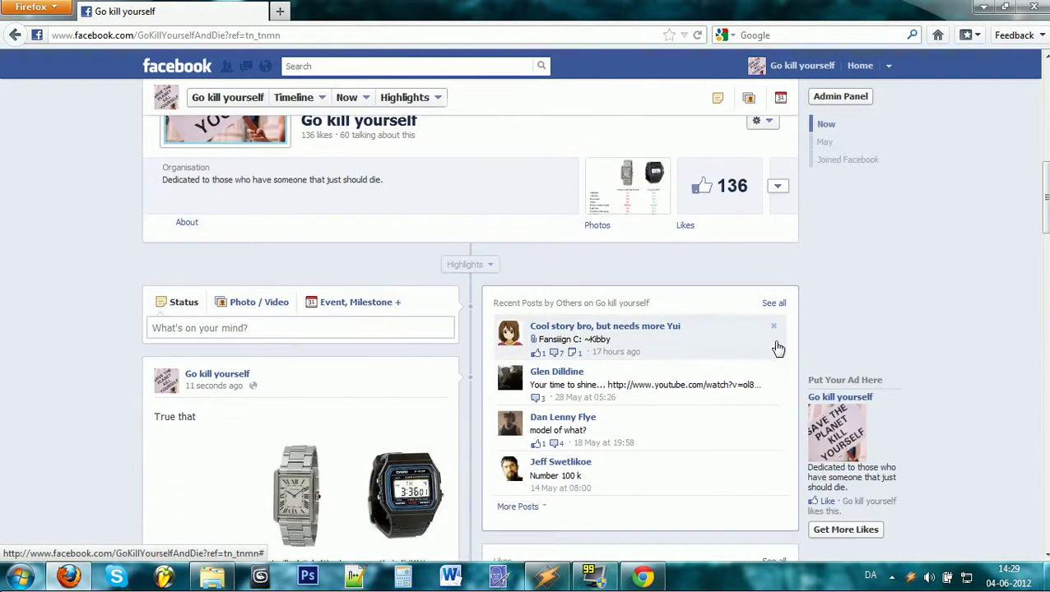
scroll(20, 195, "up", 5)
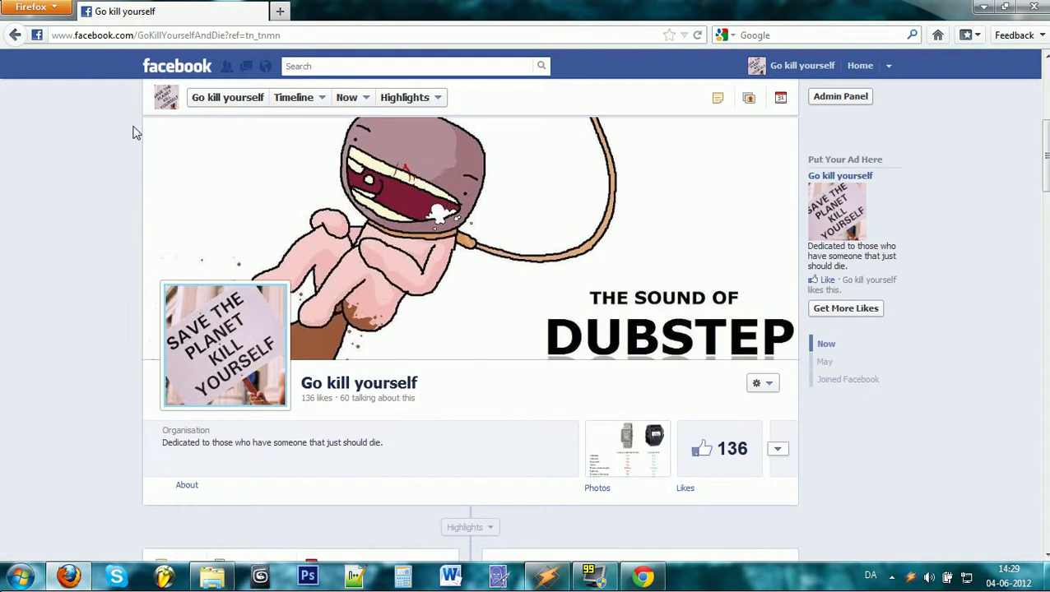
left_click(177, 66)
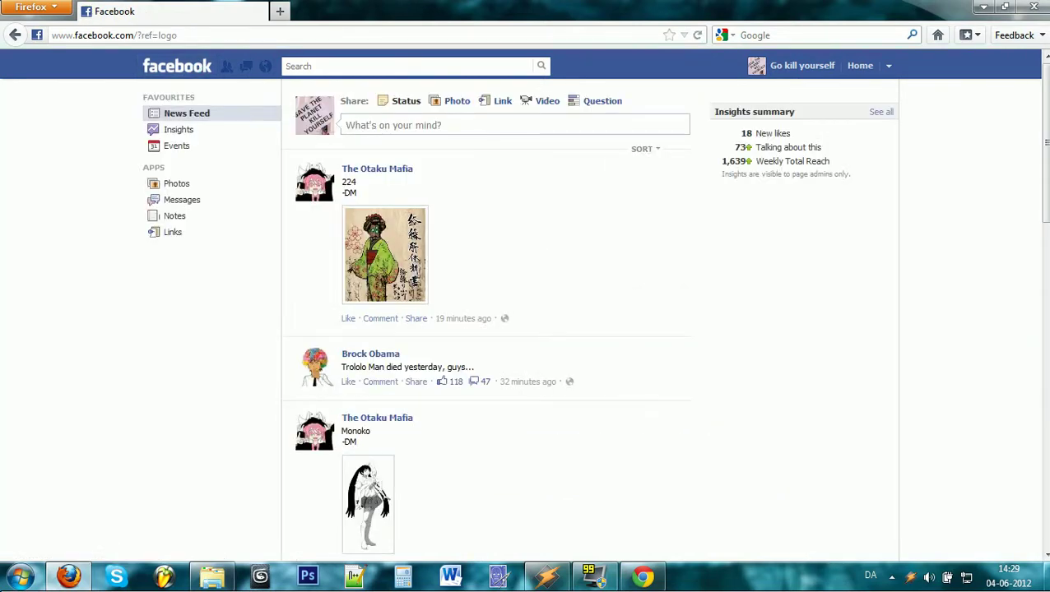
Step: Start a News Feed photo upload and attach an image from the meme folder, caption empty
left_click(427, 125)
left_click(450, 101)
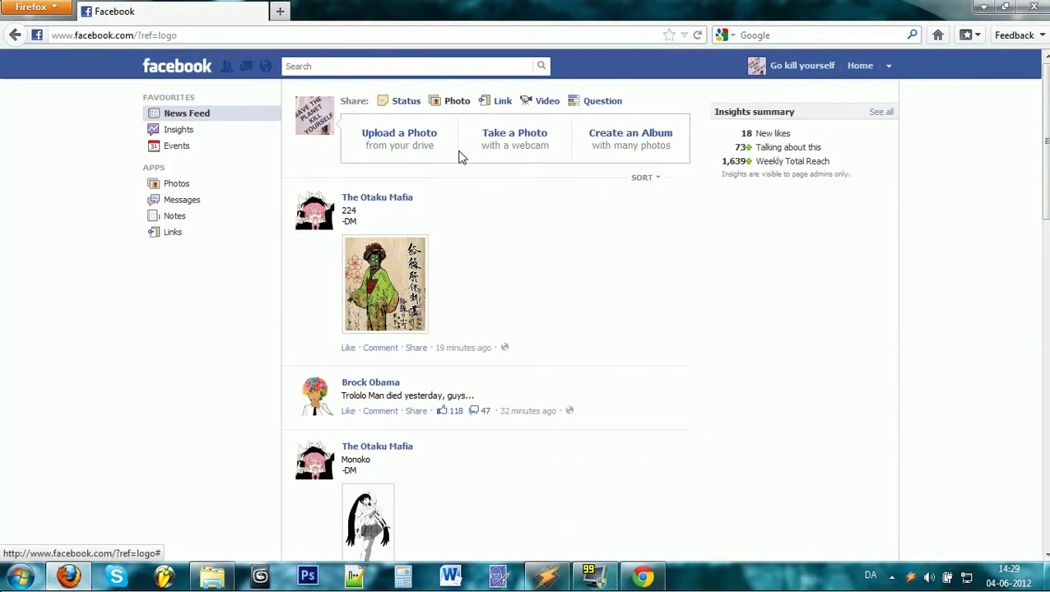
left_click(399, 138)
left_click(586, 156)
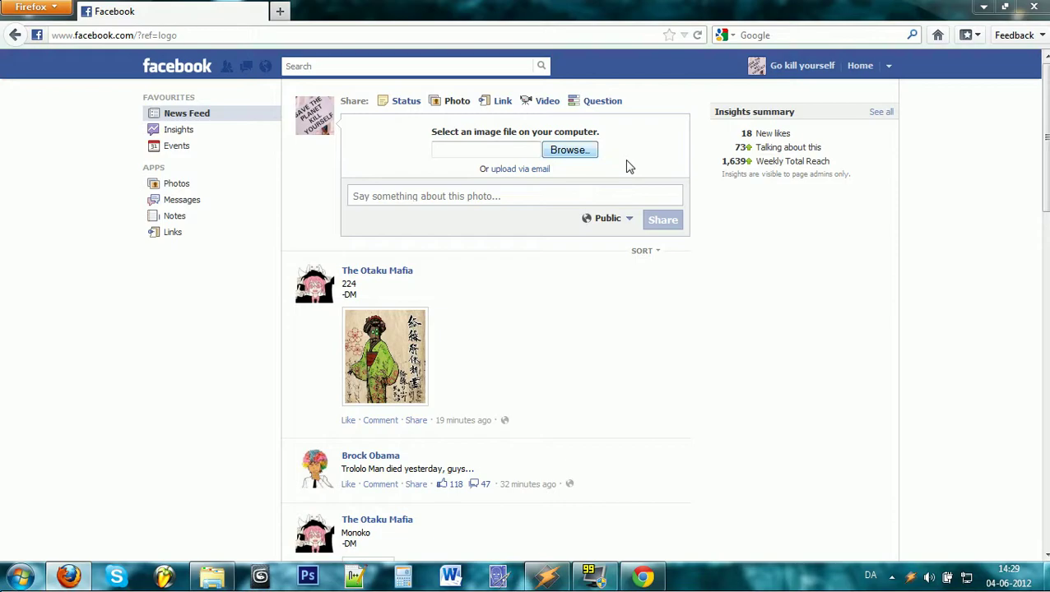
left_click_drag(628, 127, 650, 299)
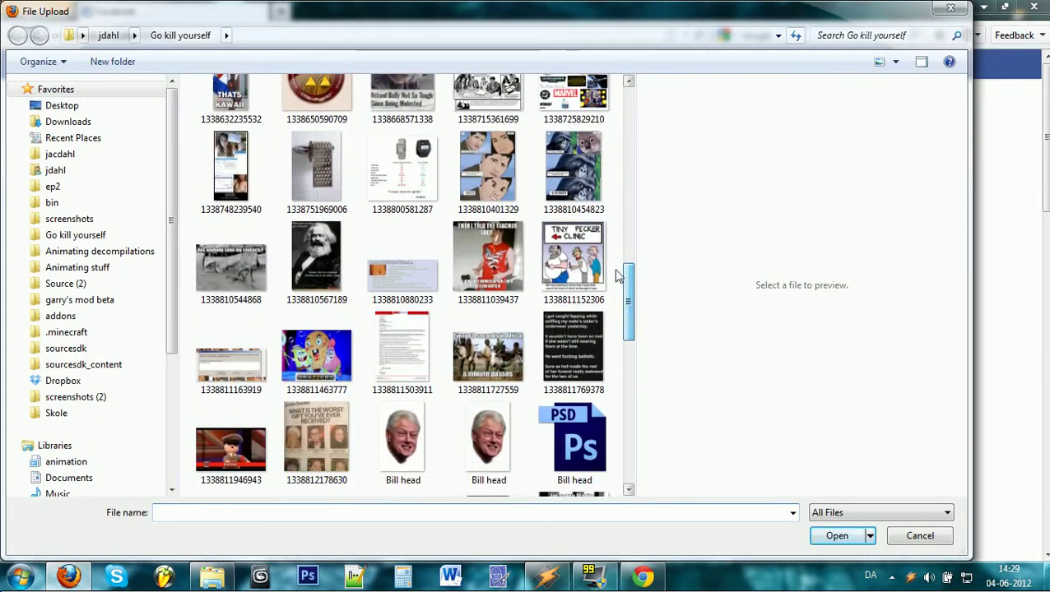
double_click(573, 257)
left_click(514, 195)
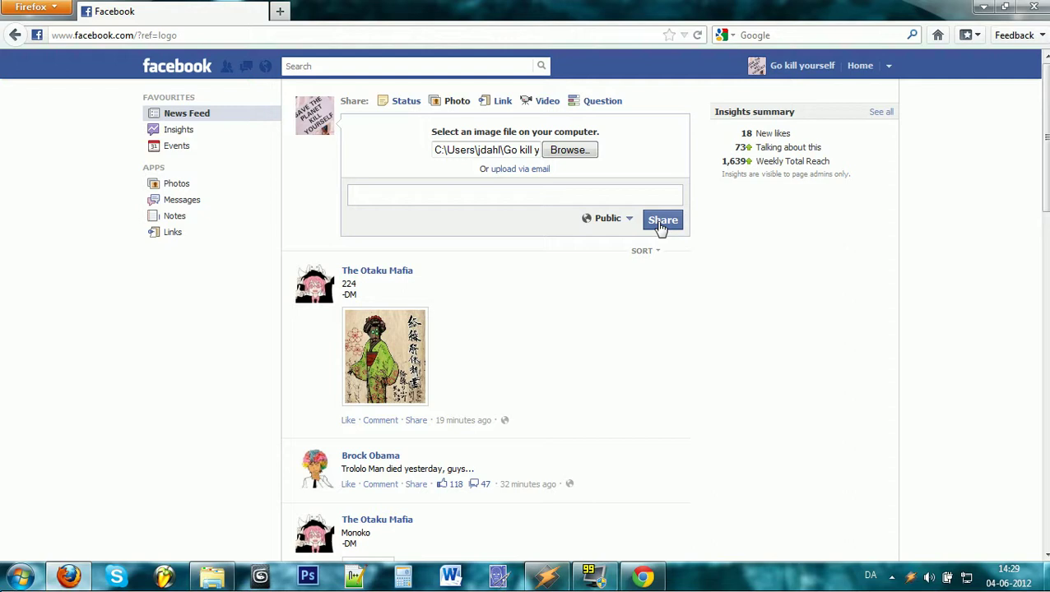
Step: Share the uncaptioned photo to the News Feed and wait while the upload hangs
left_click(661, 222)
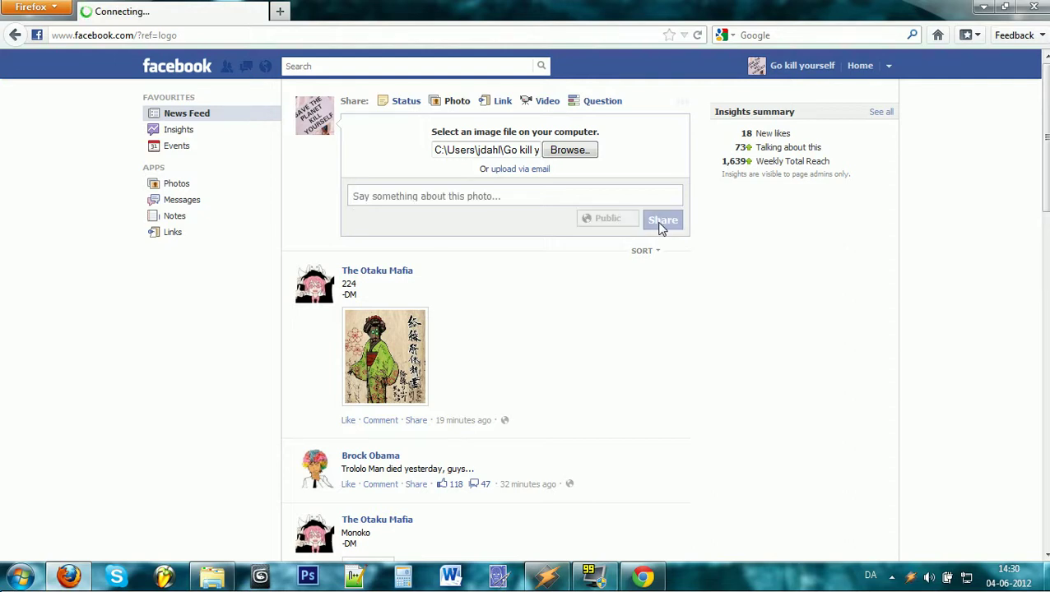